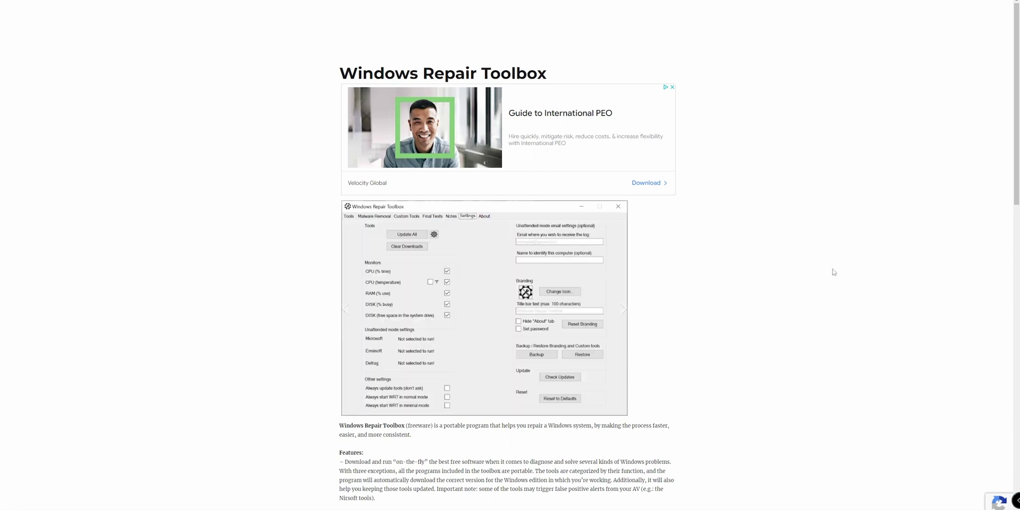
# - Scroll the Windows Repair Toolbox web page down to its Download section
pyautogui.scroll(-10, 833, 273)
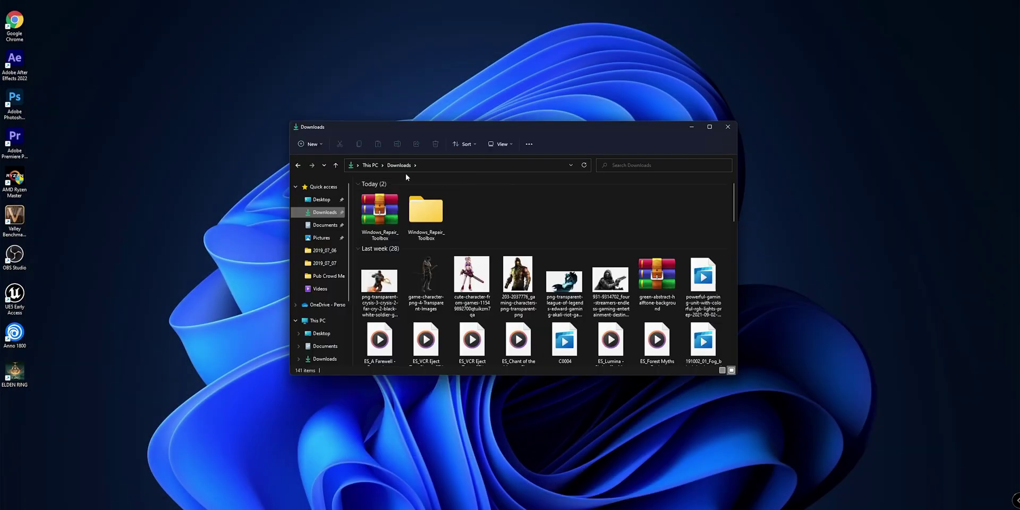
# - Extract the Windows_Repair_Toolbox archive in Downloads using Extract All
pyautogui.rightClick(385, 215)
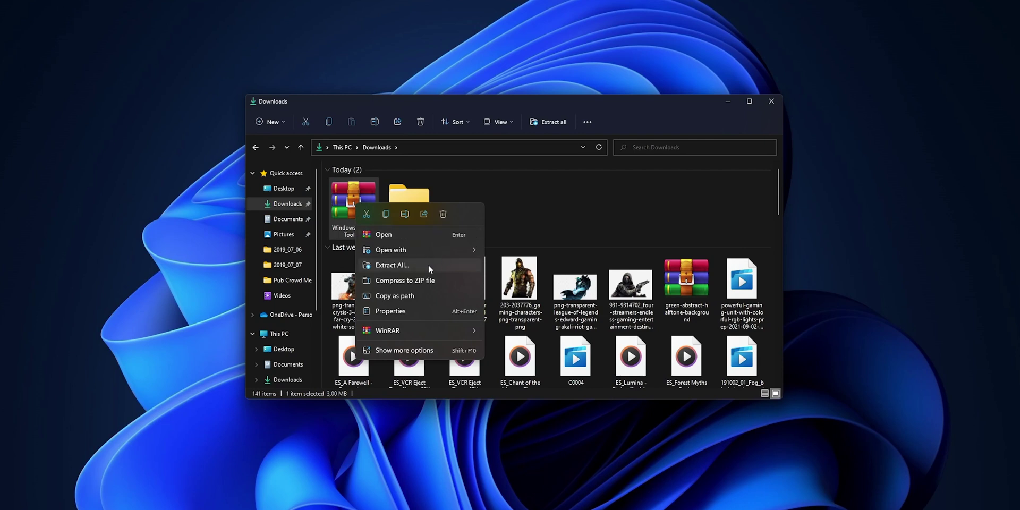
pyautogui.click(430, 265)
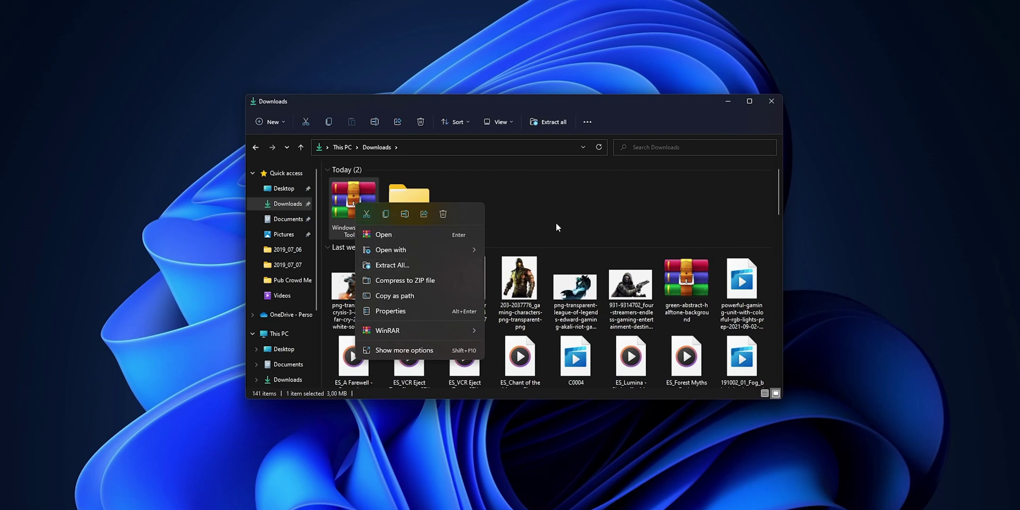
# - Open the extracted Windows_Repair_Toolbox folder to start the program
pyautogui.doubleClick(409, 198)
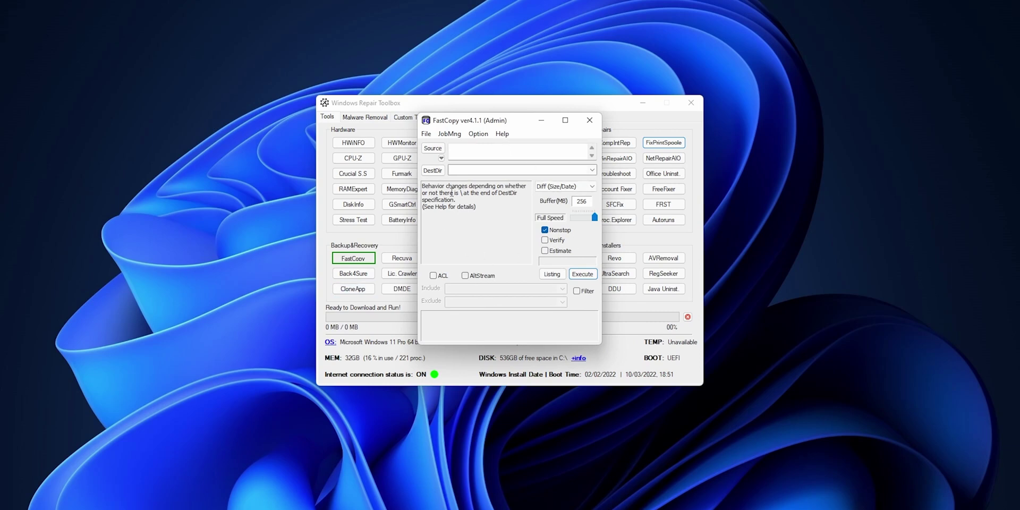
# - Close the FastCopy window, leaving the toolbox's Tools page showing
pyautogui.click(590, 120)
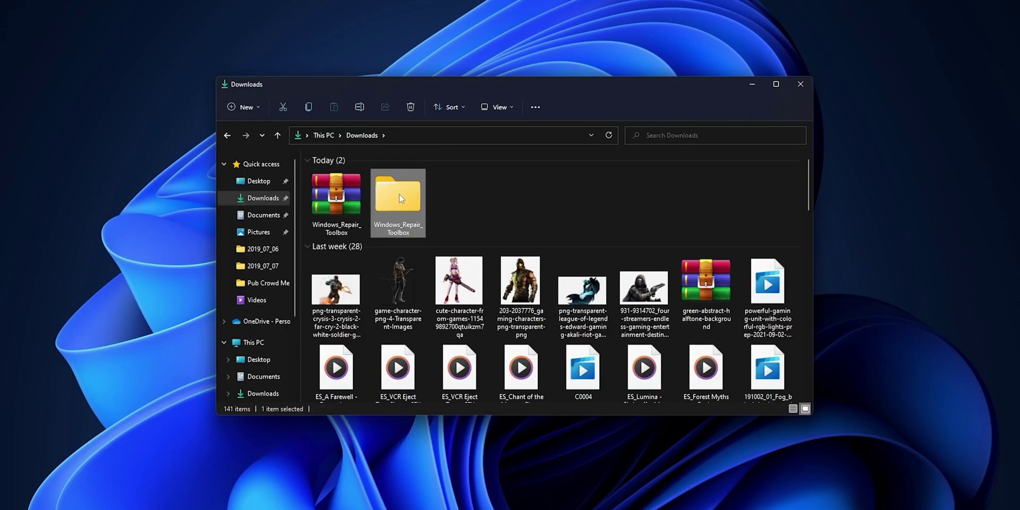
# - Browse into the Windows_Repair_Toolbox folder and its Downloads subfolder of fetched tools
pyautogui.doubleClick(400, 193)
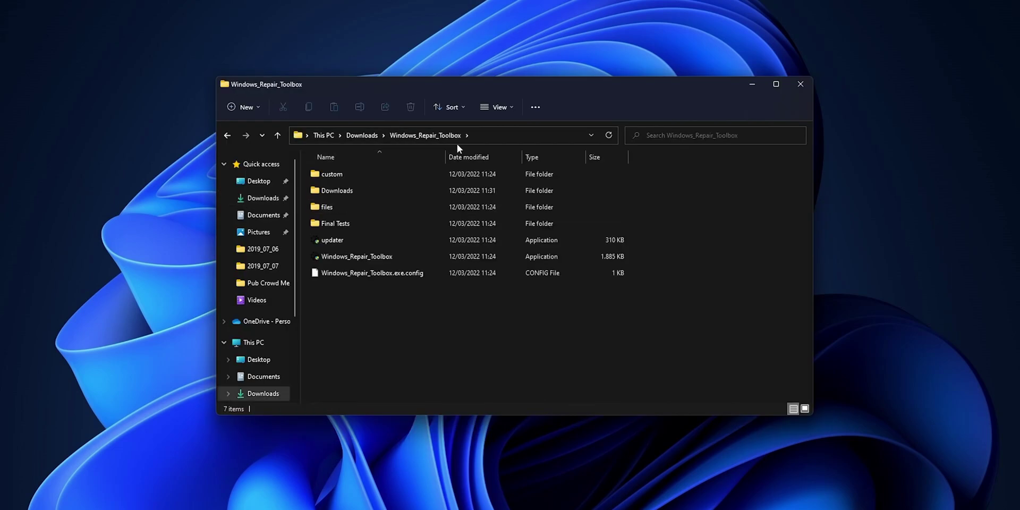
pyautogui.doubleClick(351, 191)
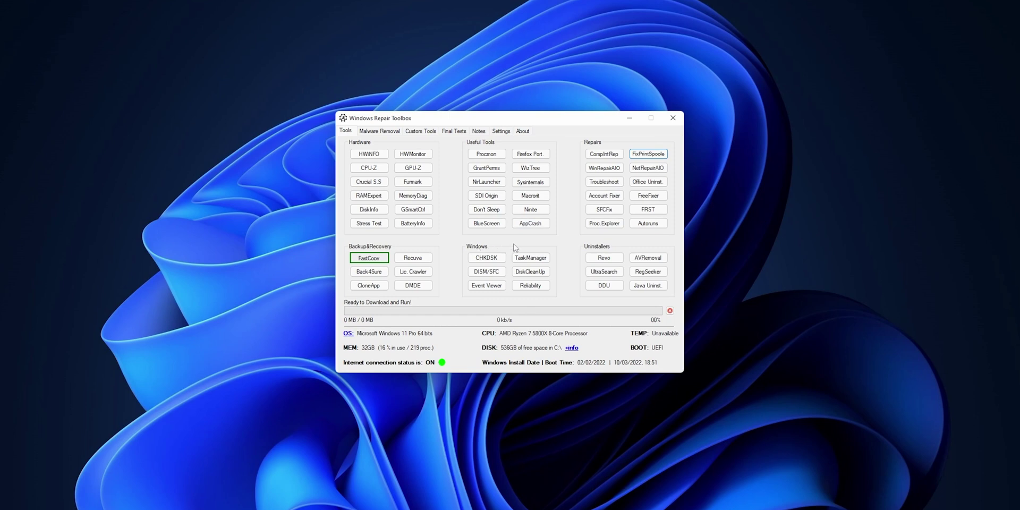
pyautogui.click(530, 257)
pyautogui.moveTo(969, 126); pyautogui.dragTo(855, 103)
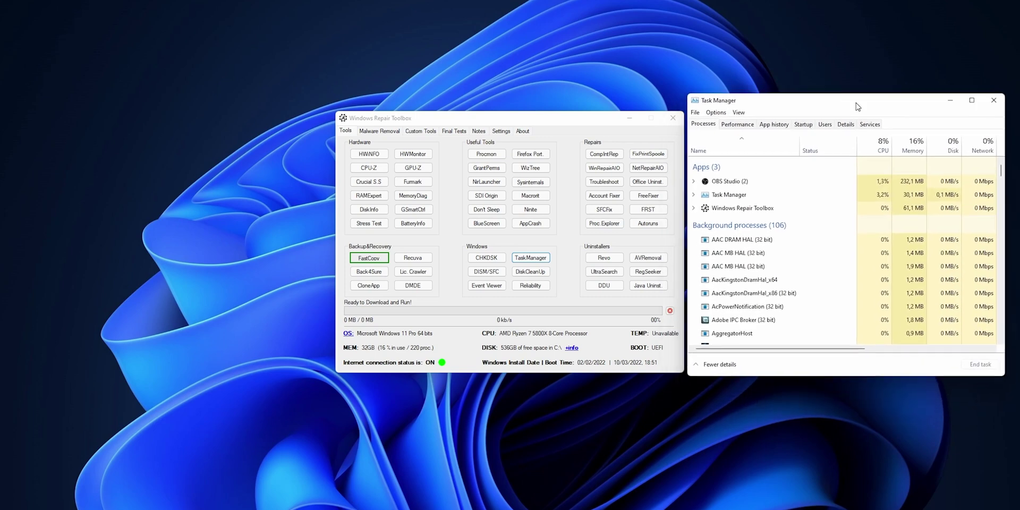
pyautogui.click(1000, 101)
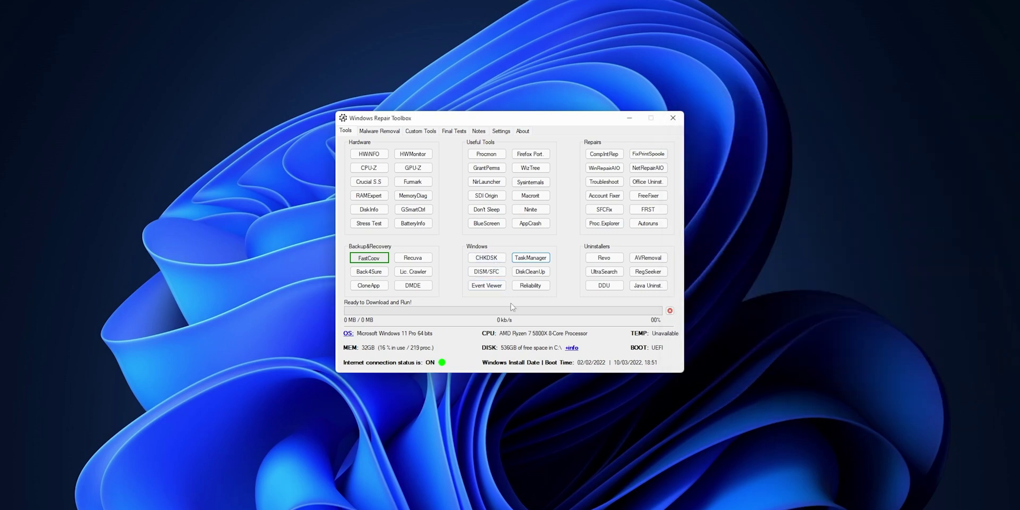
pyautogui.click(500, 286)
pyautogui.moveTo(441, 122); pyautogui.dragTo(419, 101)
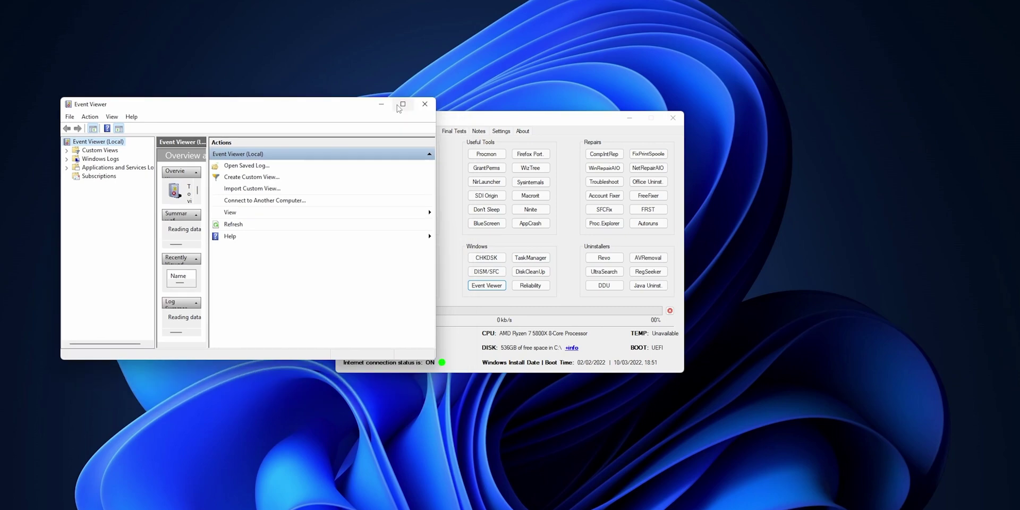
pyautogui.click(423, 105)
pyautogui.click(530, 271)
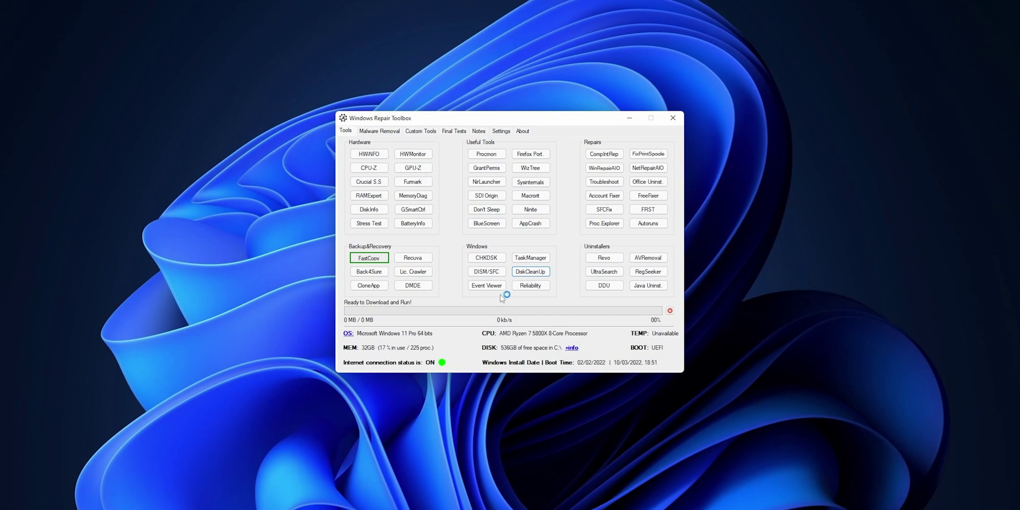
pyautogui.click(486, 258)
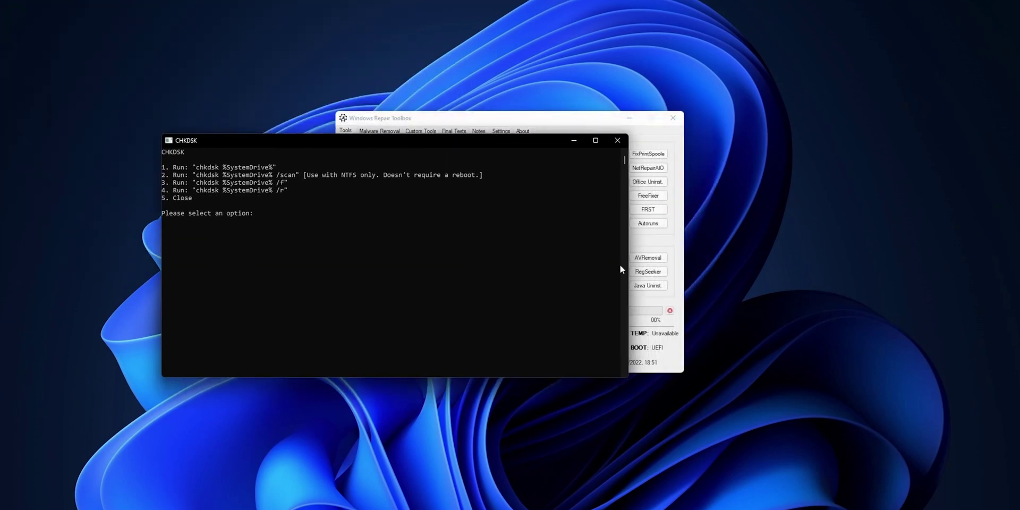
pyautogui.write('5')
pyautogui.press('Return')
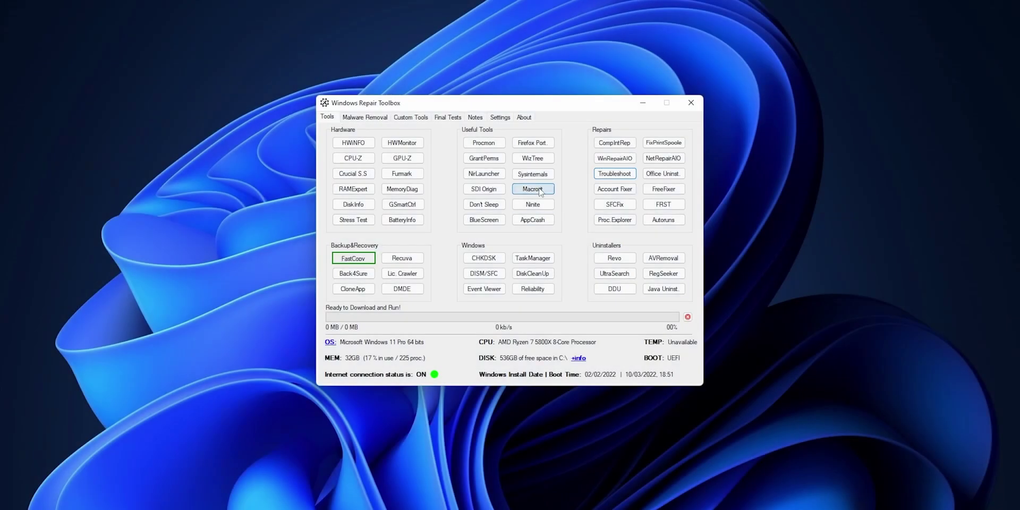
# - Launch Complete Internet Repair (CompIntRep) and FreeFixer from the Repairs group
pyautogui.click(613, 148)
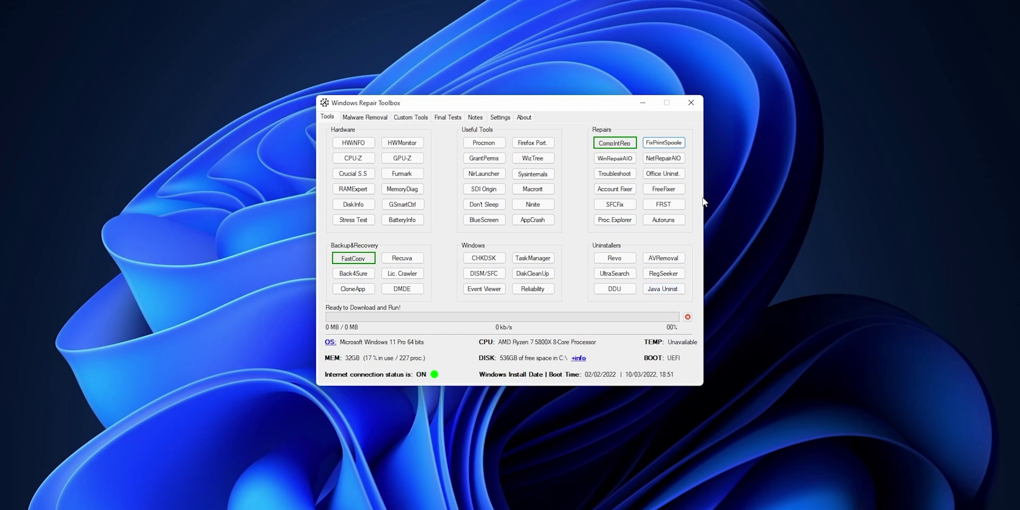
pyautogui.click(673, 189)
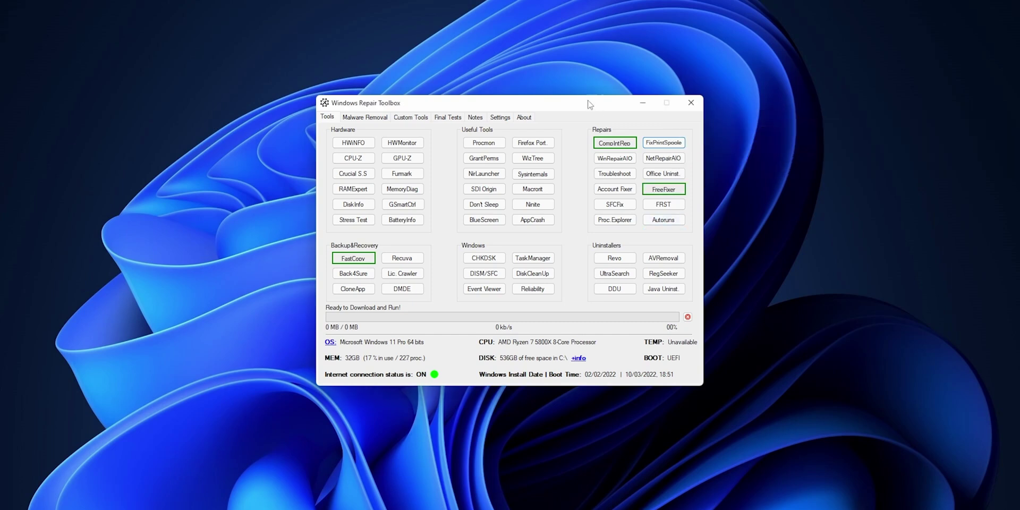
# - Download and launch Autoruns, agreeing to its Sysinternals licence terms
pyautogui.click(667, 221)
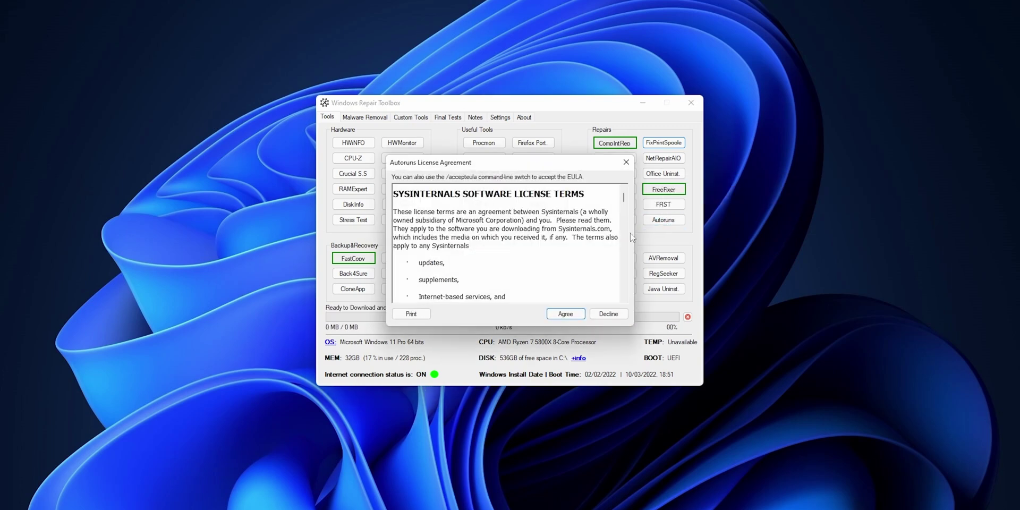
pyautogui.click(565, 314)
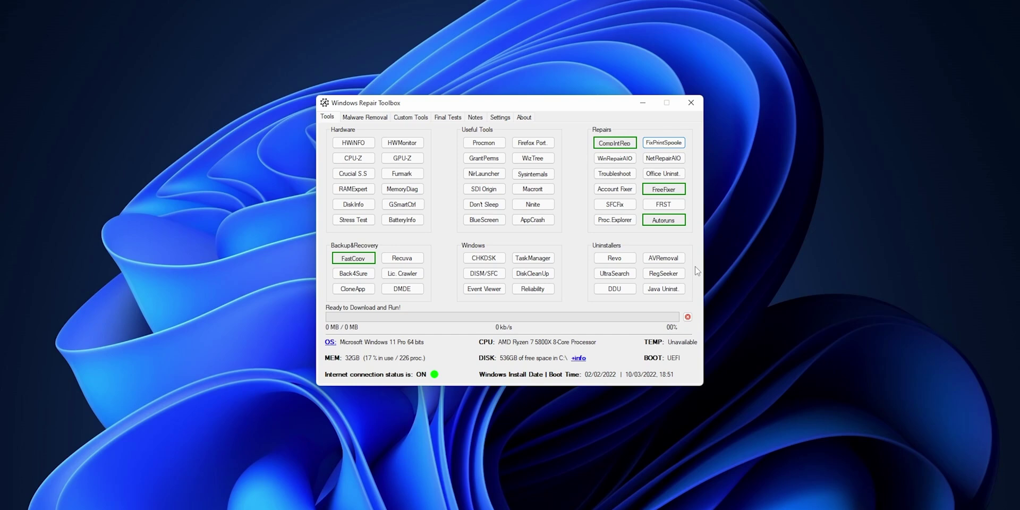
# - Launch RegSeeker from Uninstallers, then close it with Alt+F4
pyautogui.click(664, 274)
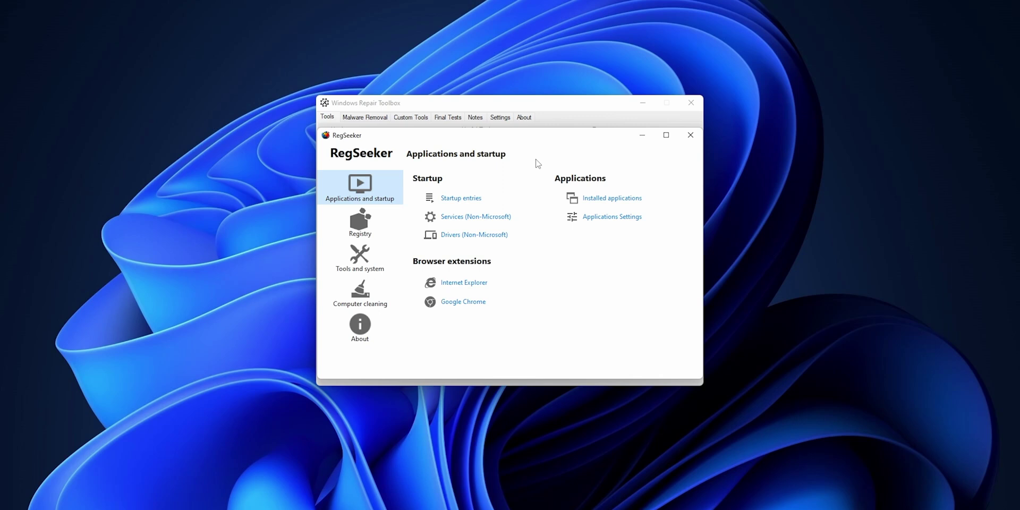
pyautogui.hotkey('alt', 'F4')
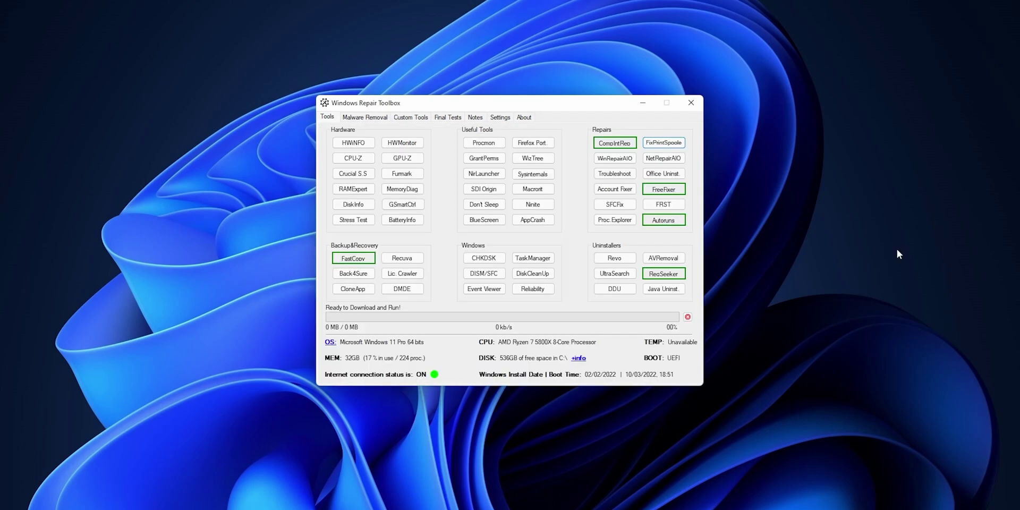
# - View the Malware Removal tools, then switch to the Custom Tools list showing ESET Online Scanner
pyautogui.click(373, 118)
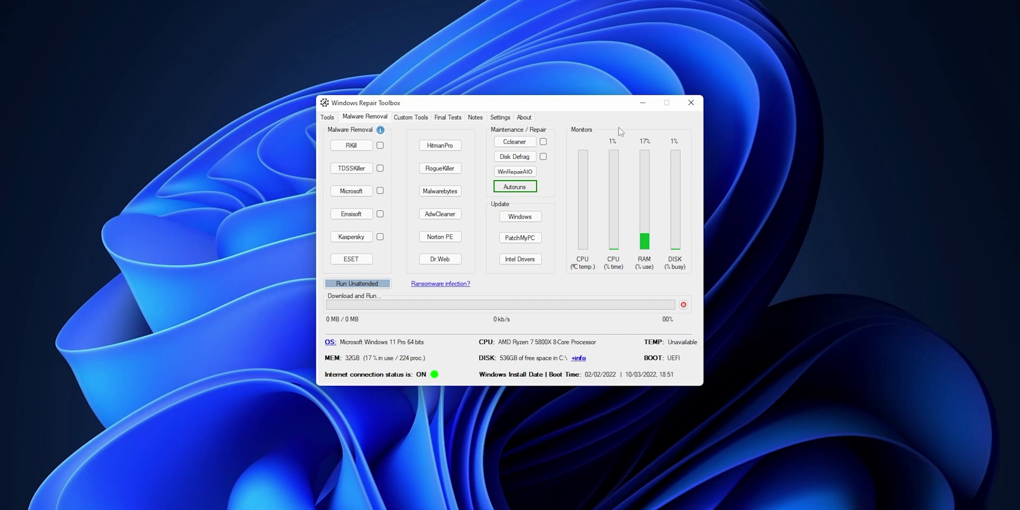
pyautogui.hotkey('ctrl', 'Tab')
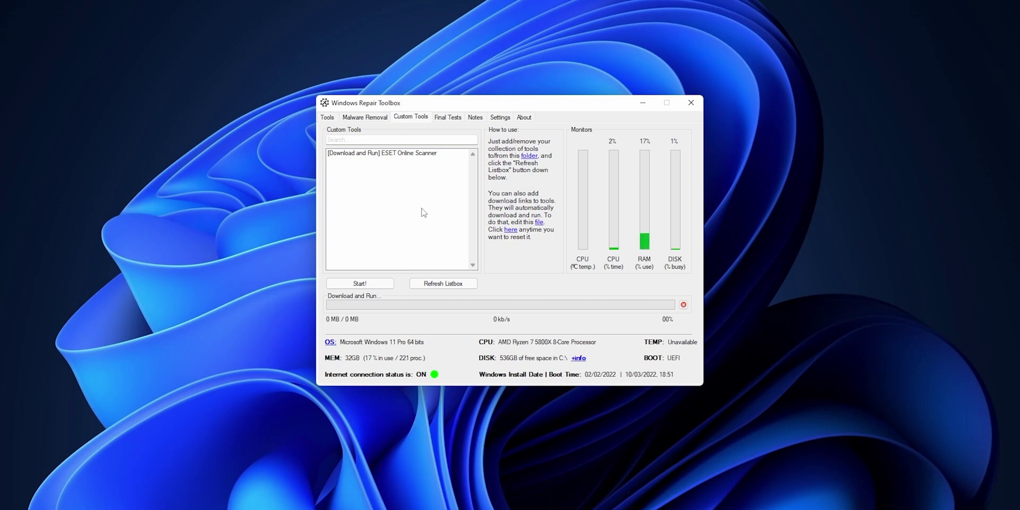
pyautogui.click(434, 286)
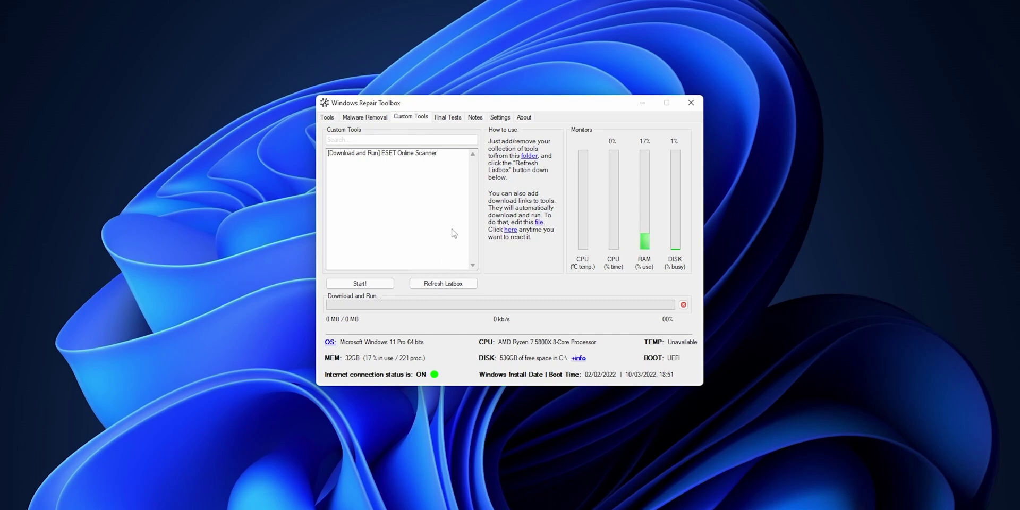
pyautogui.click(529, 156)
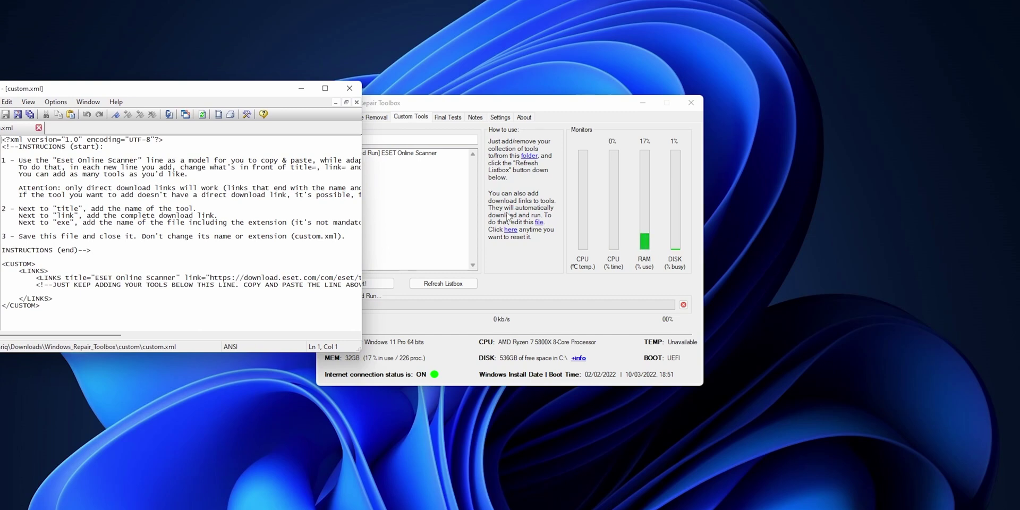
pyautogui.click(350, 88)
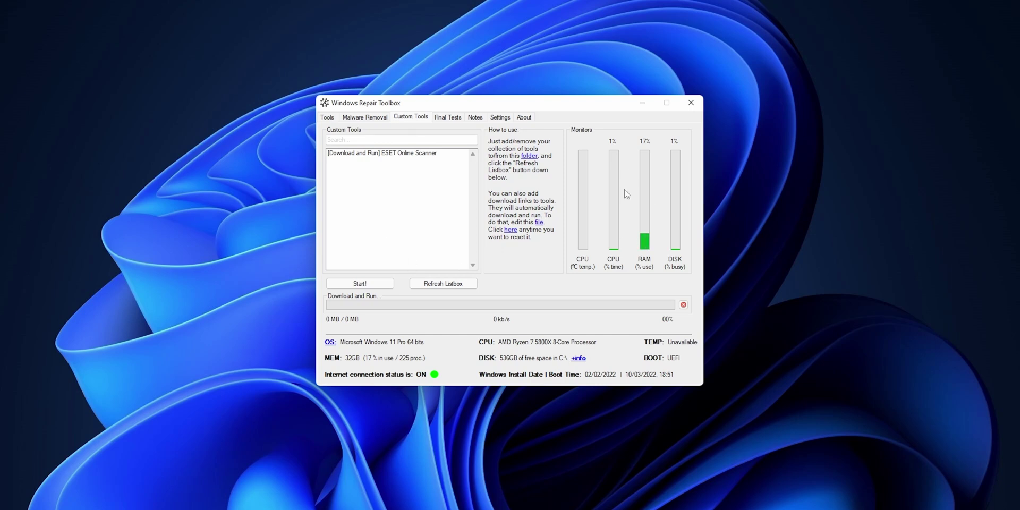
# - Show the Final Tests checklist and run its Quick Check
pyautogui.click(447, 116)
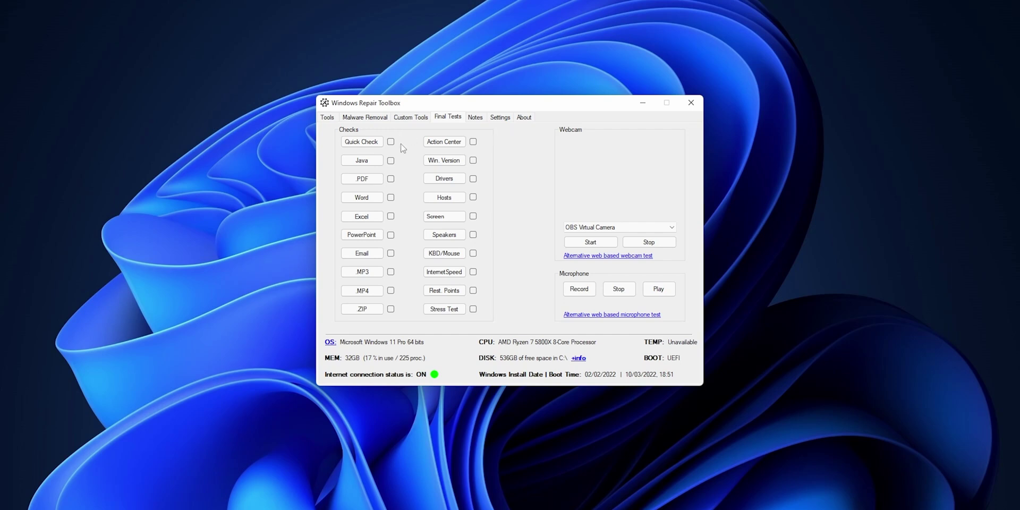
pyautogui.click(361, 140)
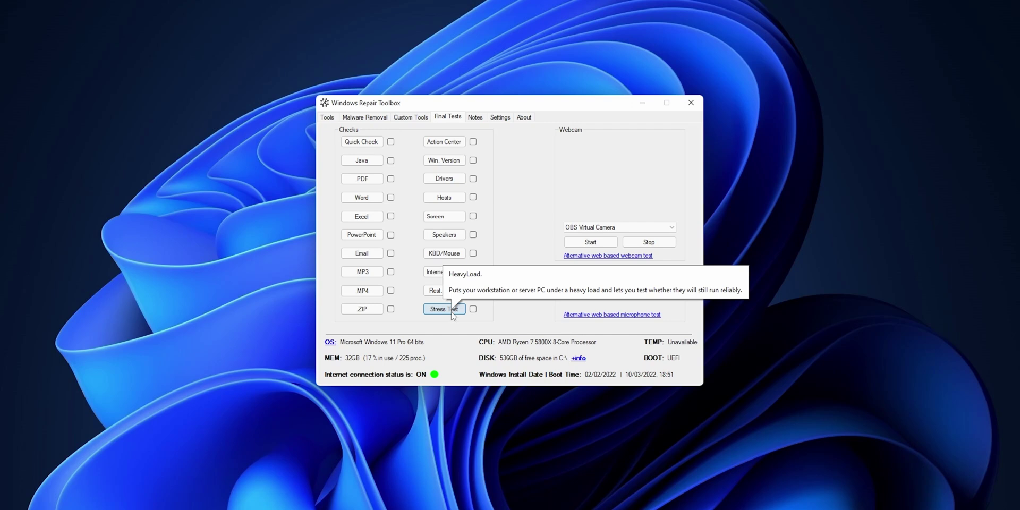
# - Visit the Notes page, then open Settings to set the custom Branding title bar text
pyautogui.click(475, 117)
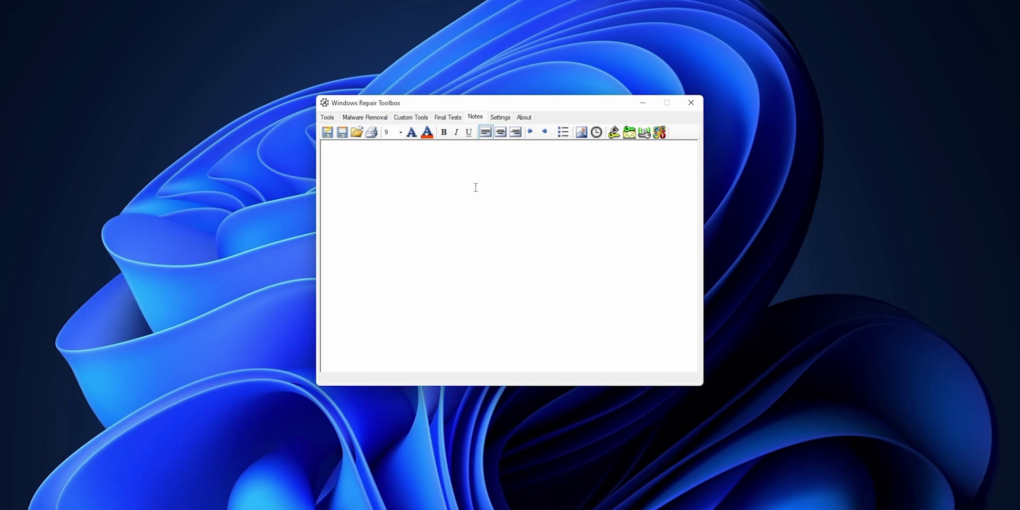
pyautogui.click(500, 118)
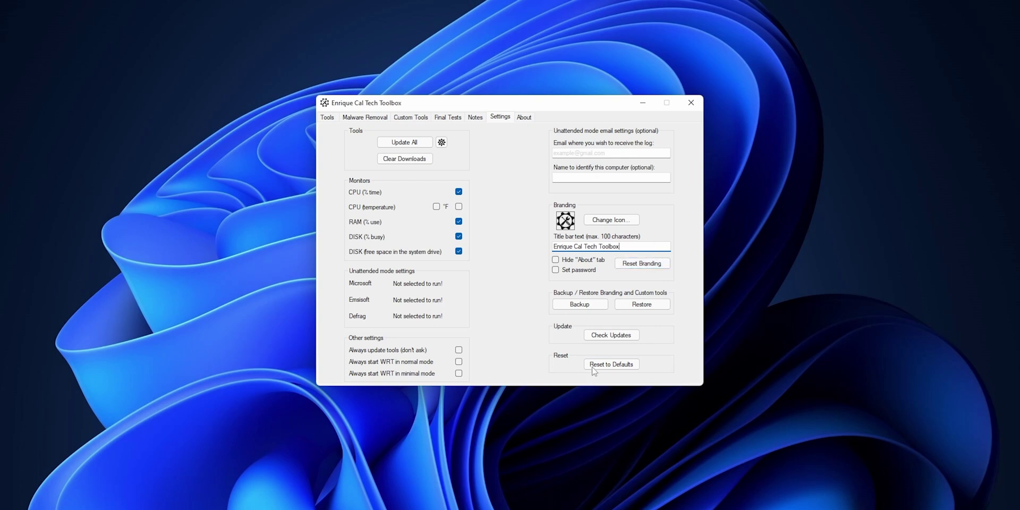
# - Check the About page showing version 3.0.3.4, then return to the Tools grid
pyautogui.click(530, 118)
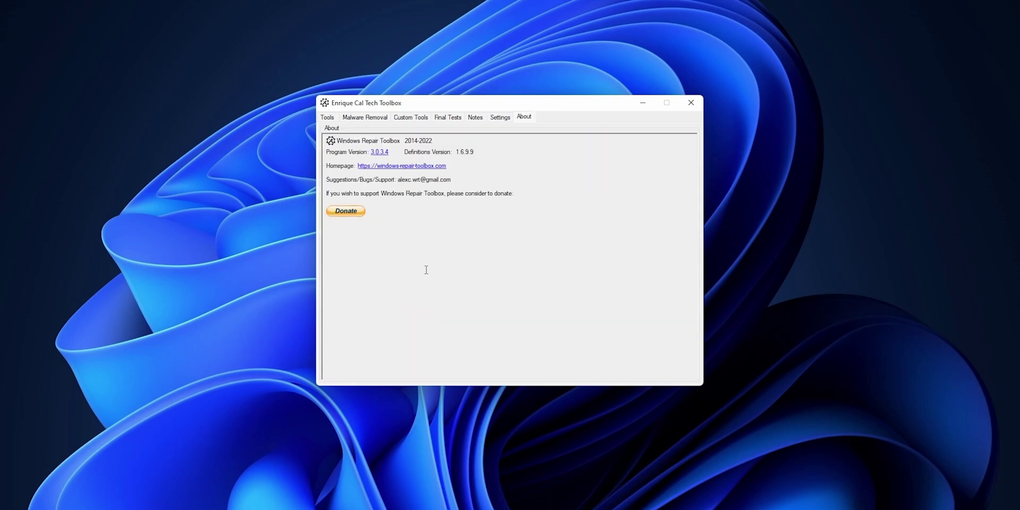
pyautogui.click(328, 119)
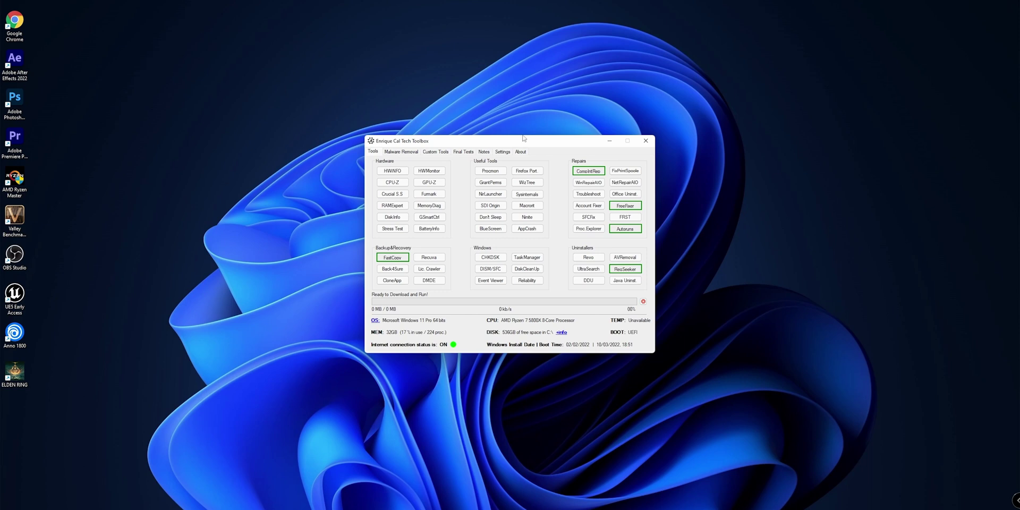
# - Close the rebranded Windows Repair Toolbox window with its title bar X button
pyautogui.click(645, 140)
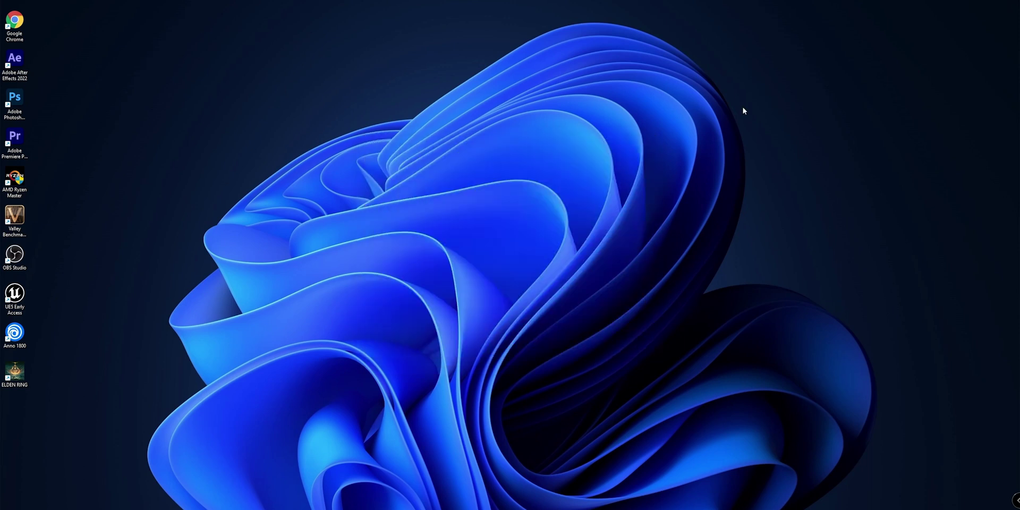